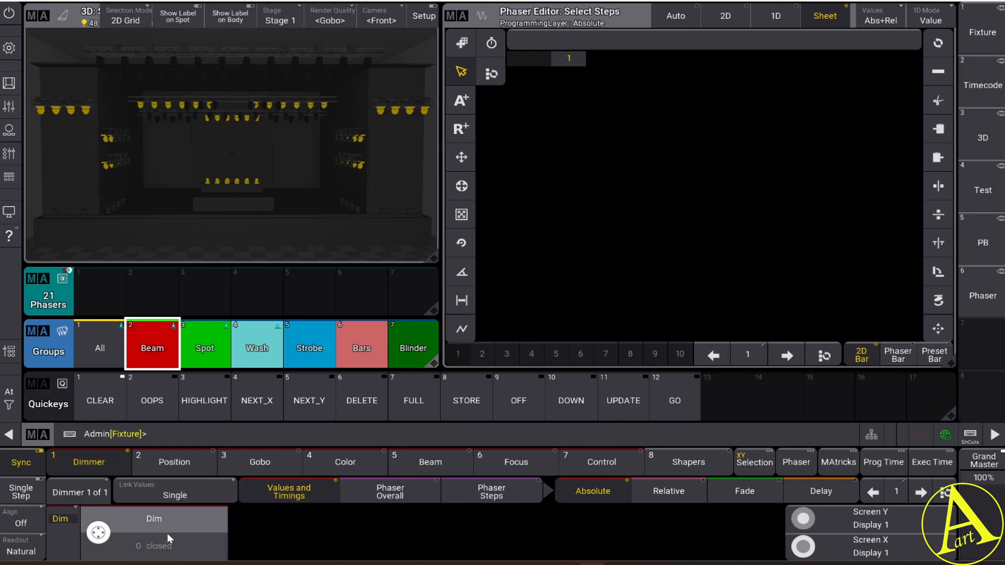
# Set the Beam group's absolute dimmer to closed in phaser step 1 and open in phaser step 2
pyautogui.click(167, 537)
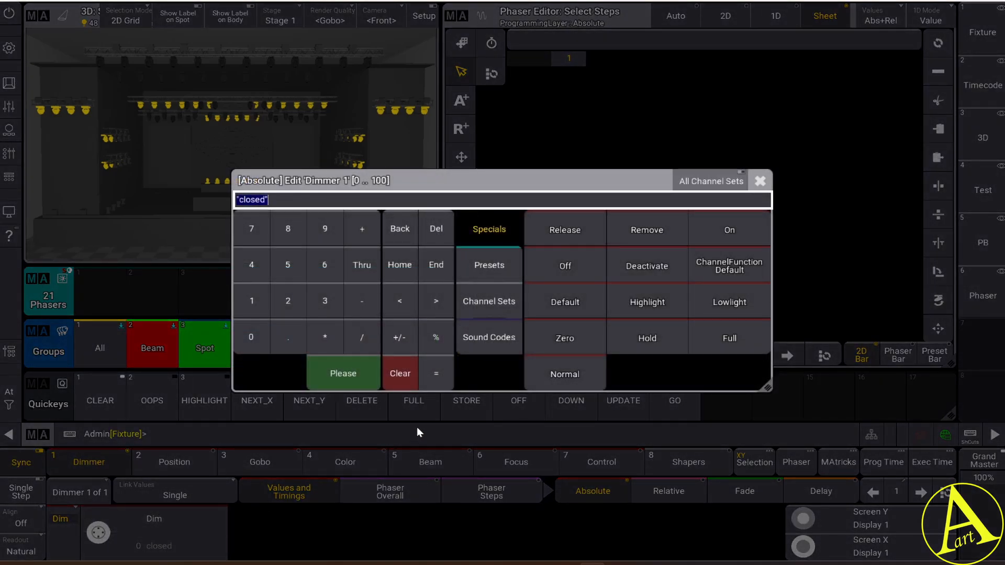
pyautogui.click(481, 306)
pyautogui.click(574, 234)
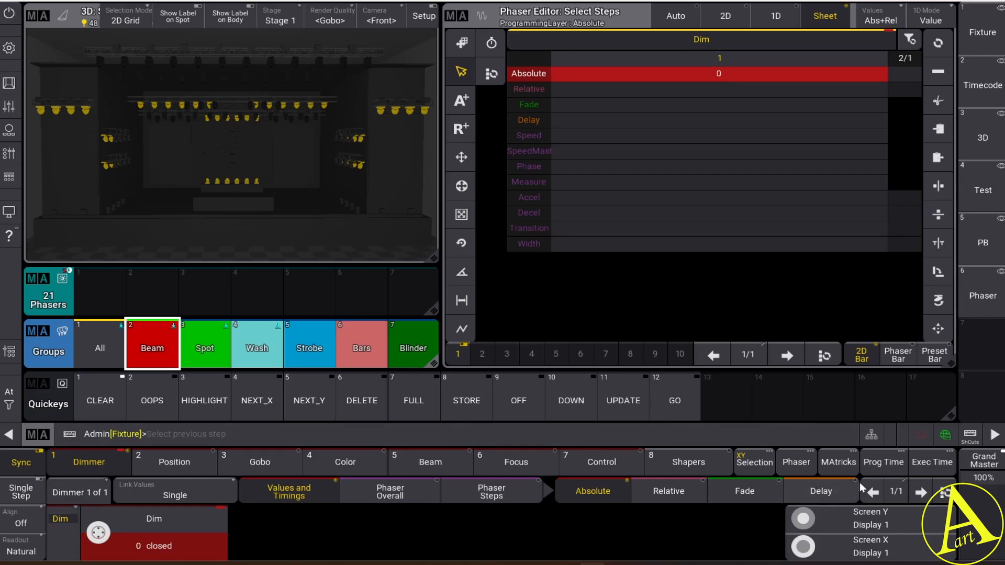
pyautogui.click(921, 493)
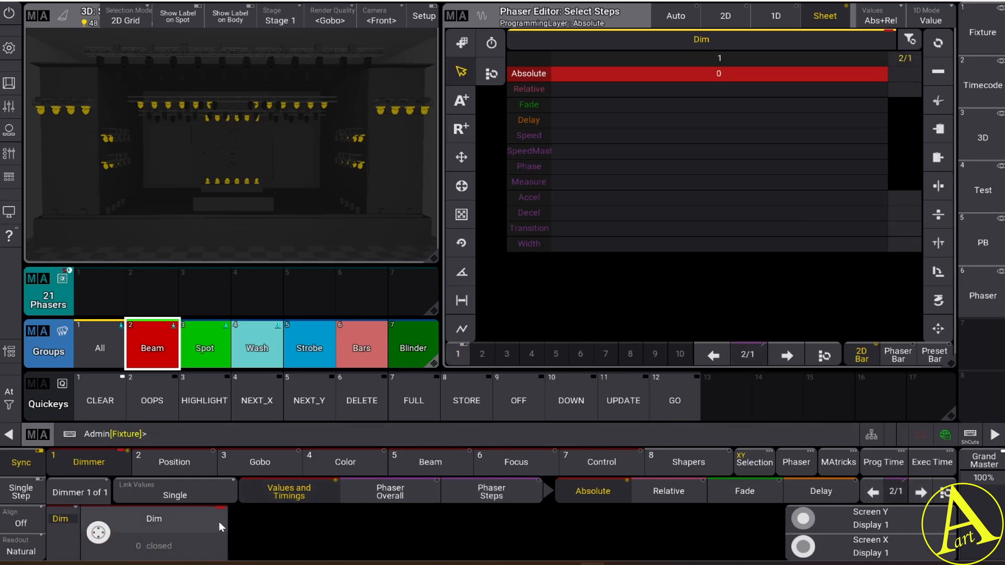
pyautogui.click(157, 549)
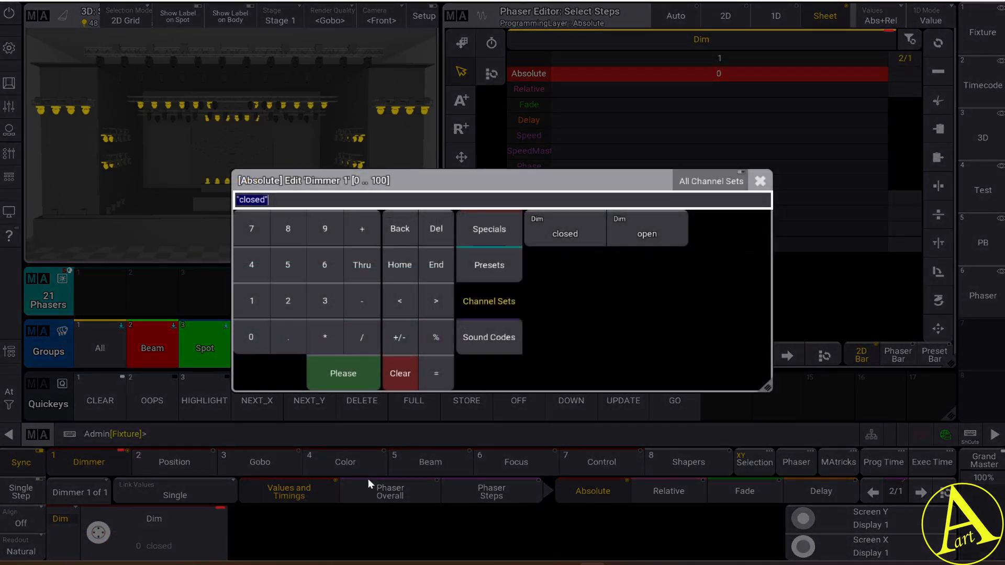
pyautogui.click(647, 234)
# Add phaser step 3 with the dimmer closed and phaser step 4 with the dimmer open
pyautogui.click(920, 492)
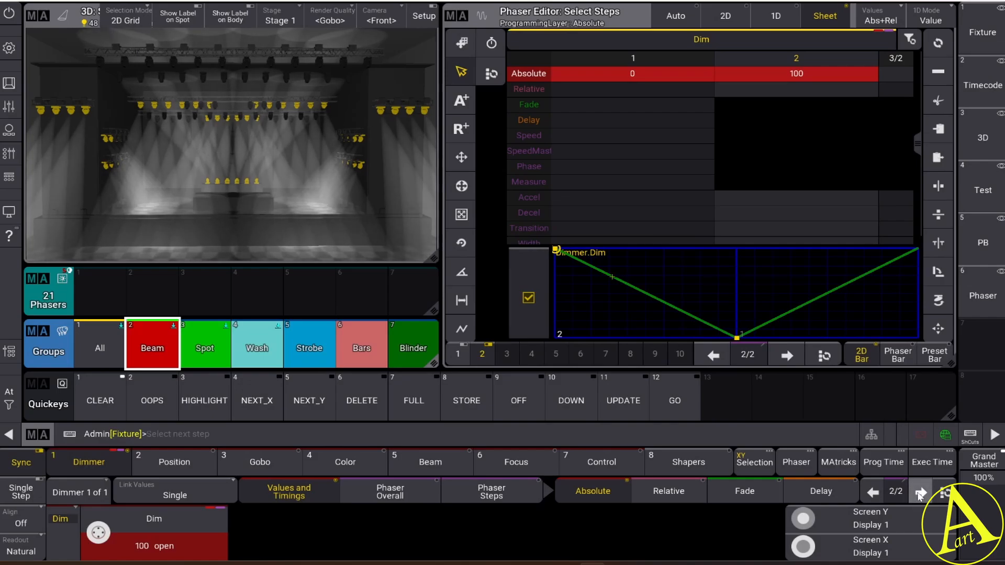
pyautogui.click(919, 492)
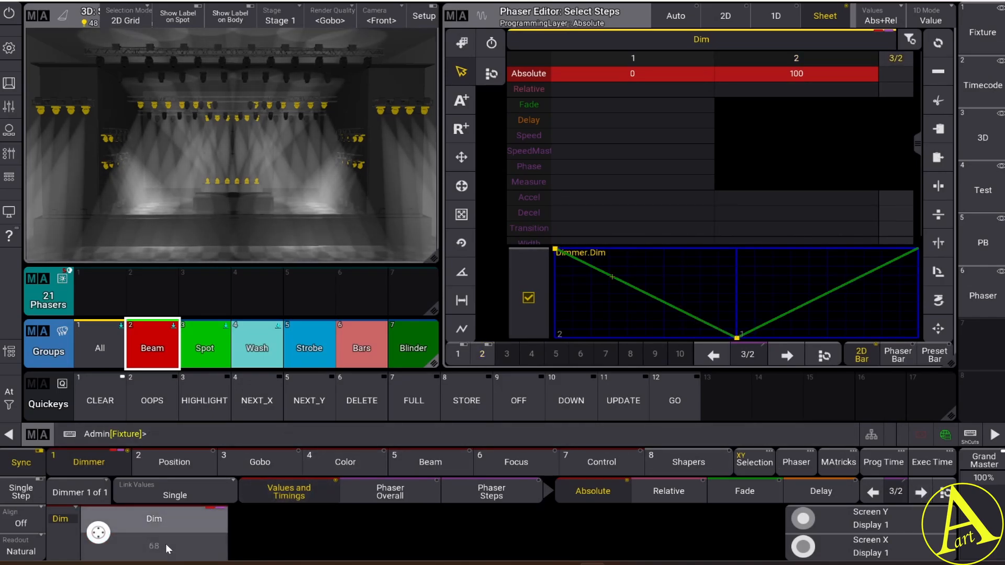
pyautogui.click(167, 546)
pyautogui.click(566, 231)
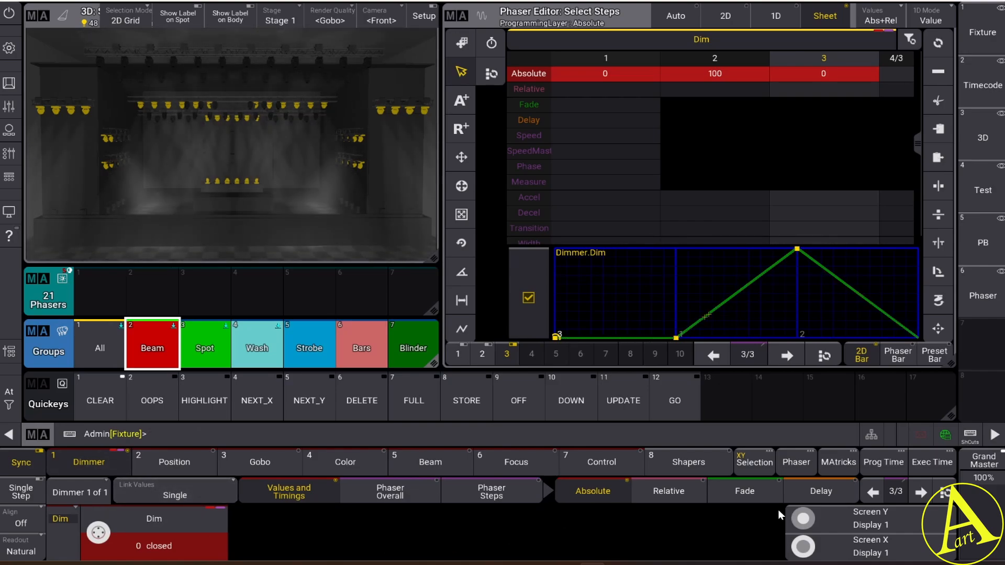
pyautogui.click(920, 491)
pyautogui.click(167, 547)
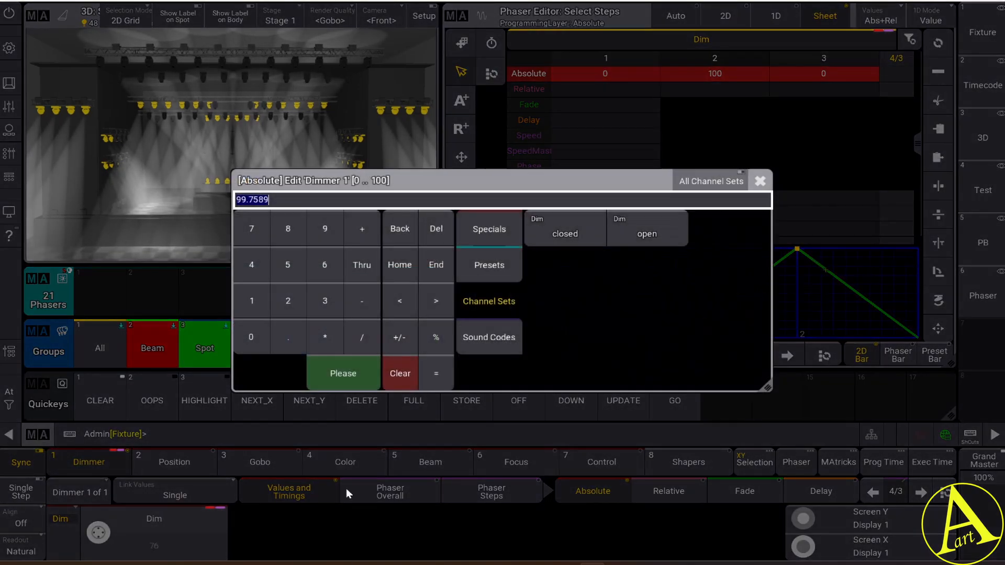
pyautogui.click(645, 234)
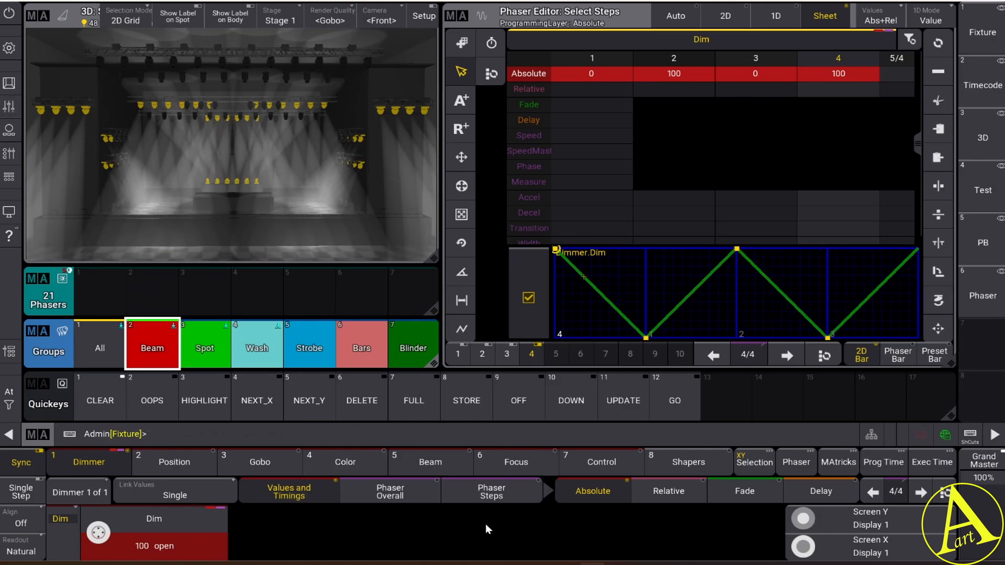
# Add phaser step 5 with the absolute dimmer value set to closed
pyautogui.click(921, 494)
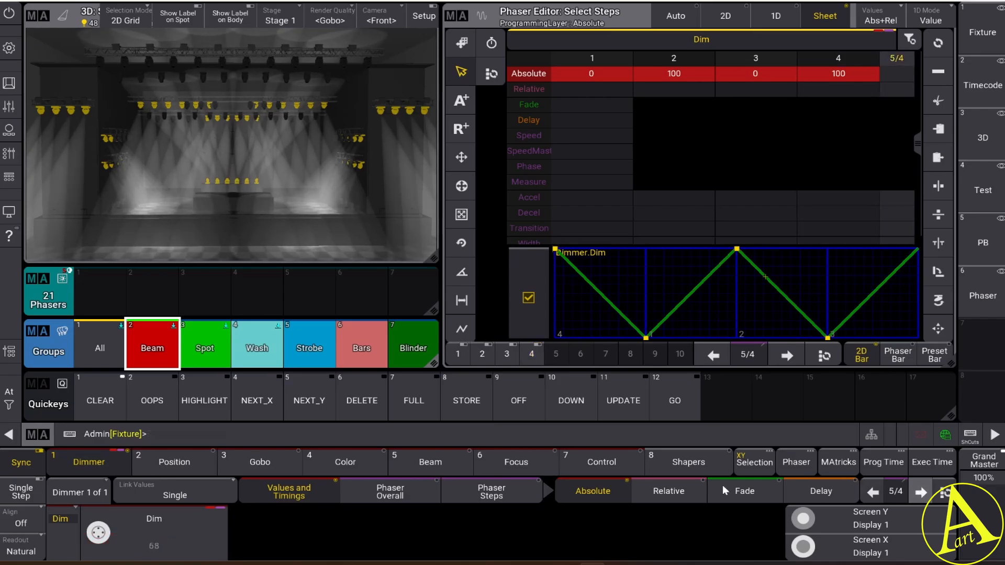
pyautogui.click(153, 546)
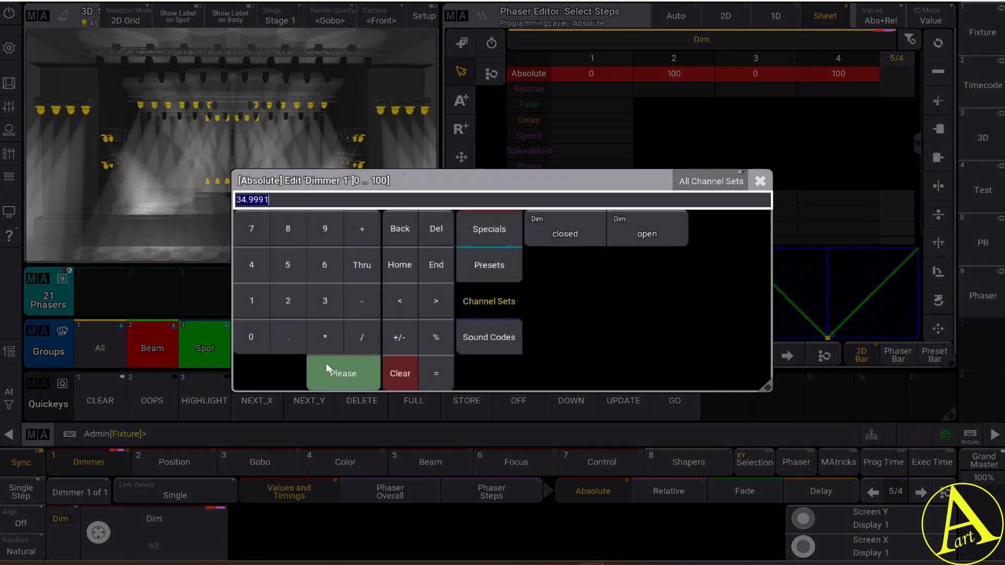
pyautogui.click(568, 231)
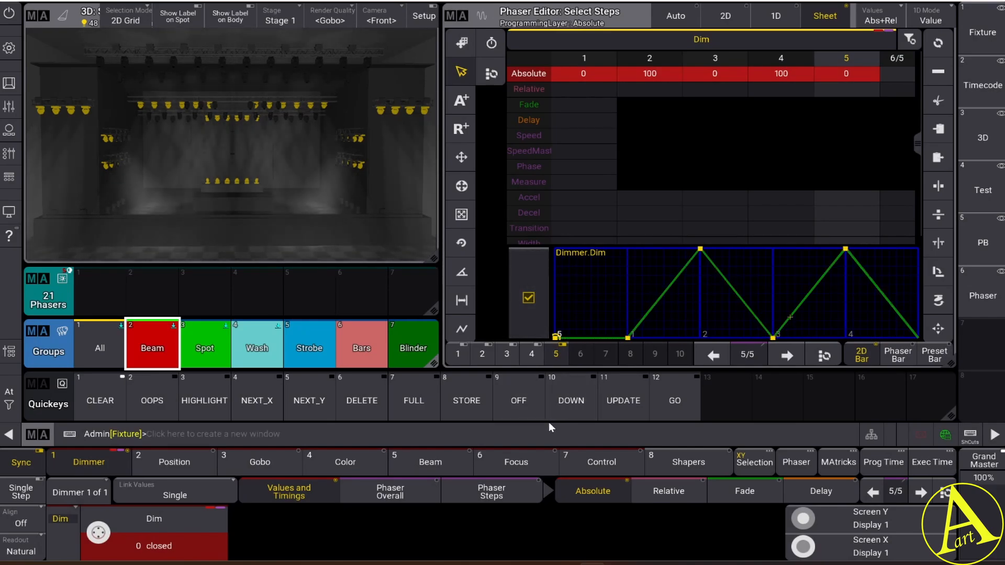
# Set the overall speed of the dimmer phaser to 20 BPM
pyautogui.click(406, 495)
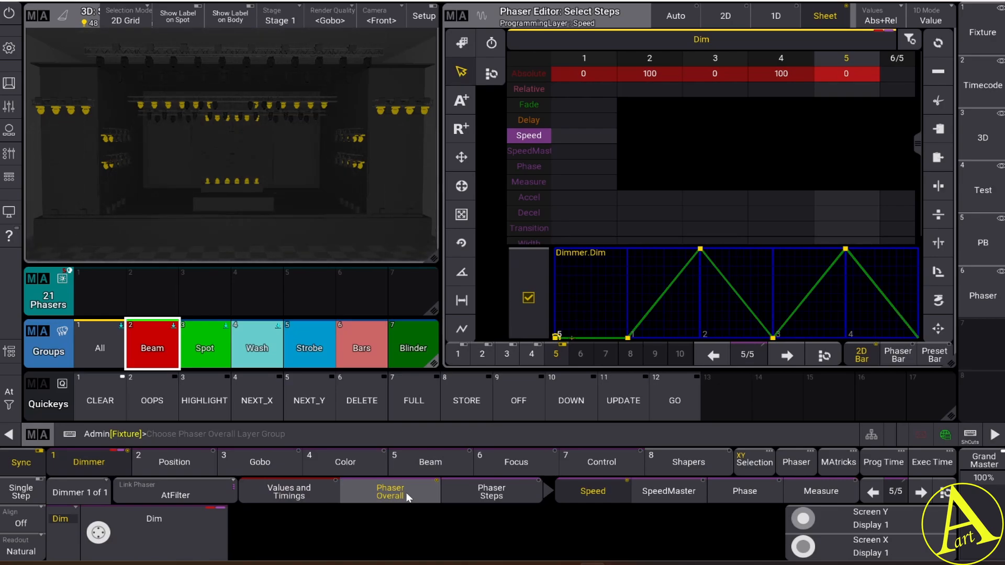
pyautogui.click(598, 492)
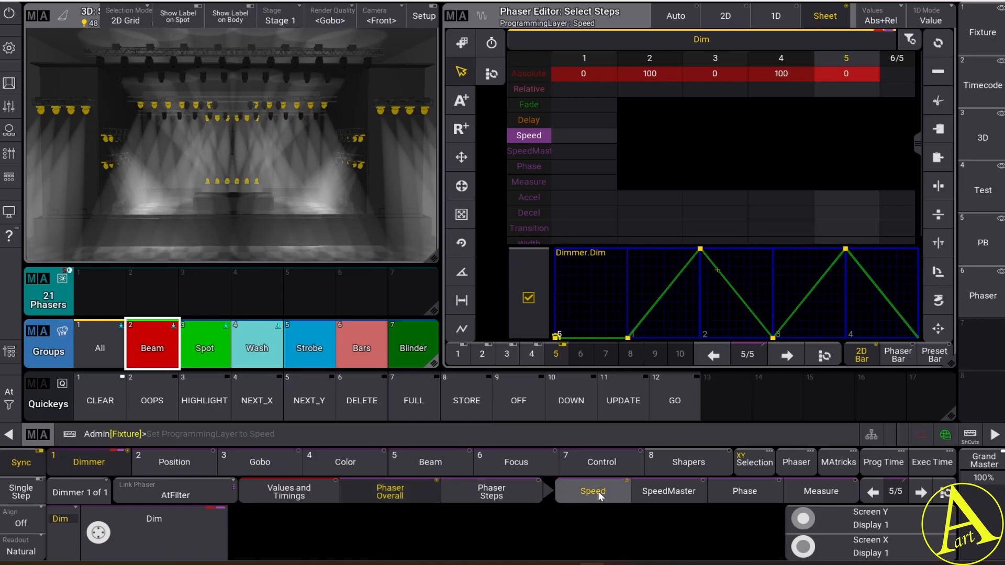
pyautogui.click(137, 549)
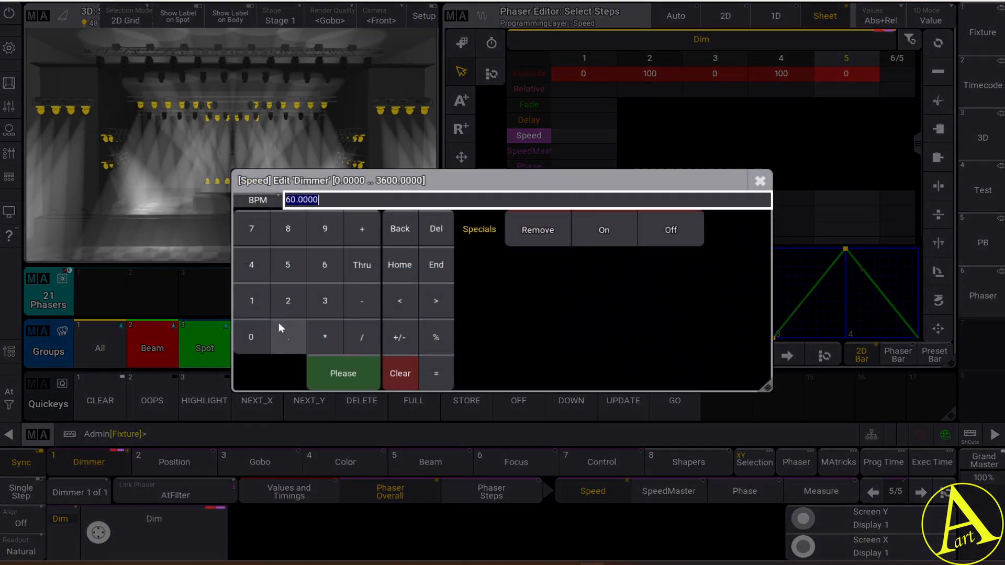
pyautogui.click(287, 300)
pyautogui.click(254, 335)
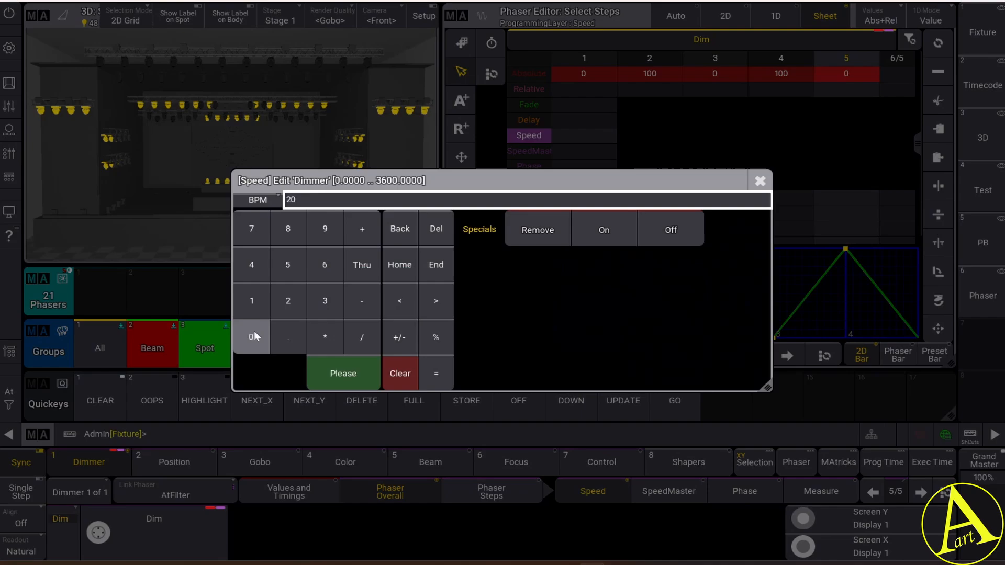
pyautogui.click(342, 366)
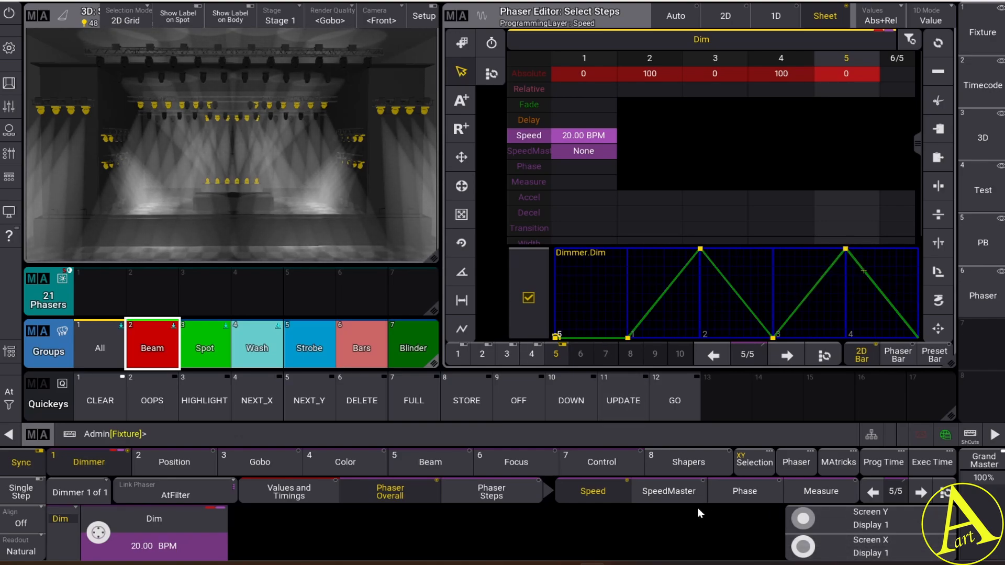
# Set the dimmer width of phaser step 1 to the range 0 Thru 50
pyautogui.click(498, 497)
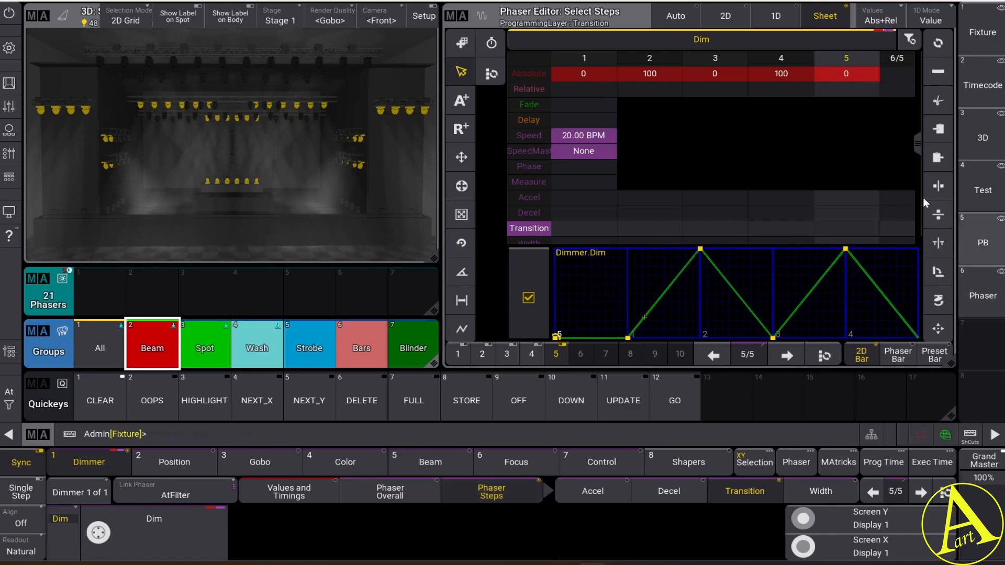
pyautogui.moveTo(916, 142); pyautogui.dragTo(917, 187)
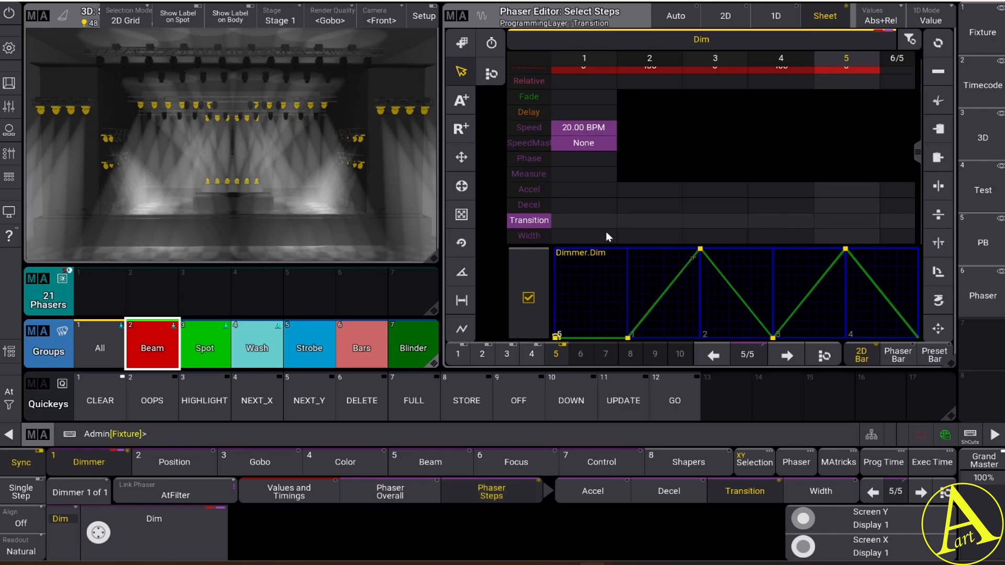
pyautogui.click(825, 491)
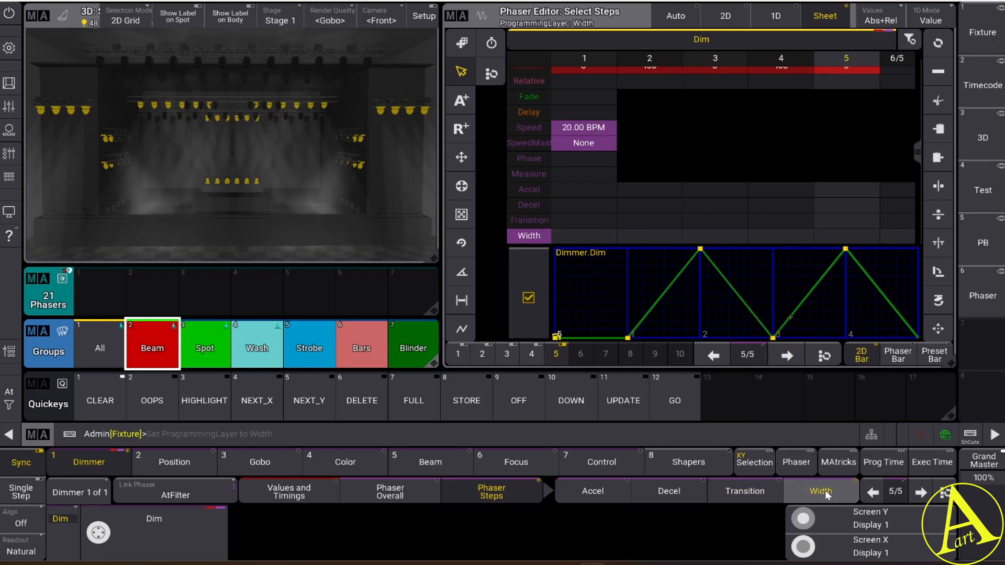
pyautogui.click(871, 491)
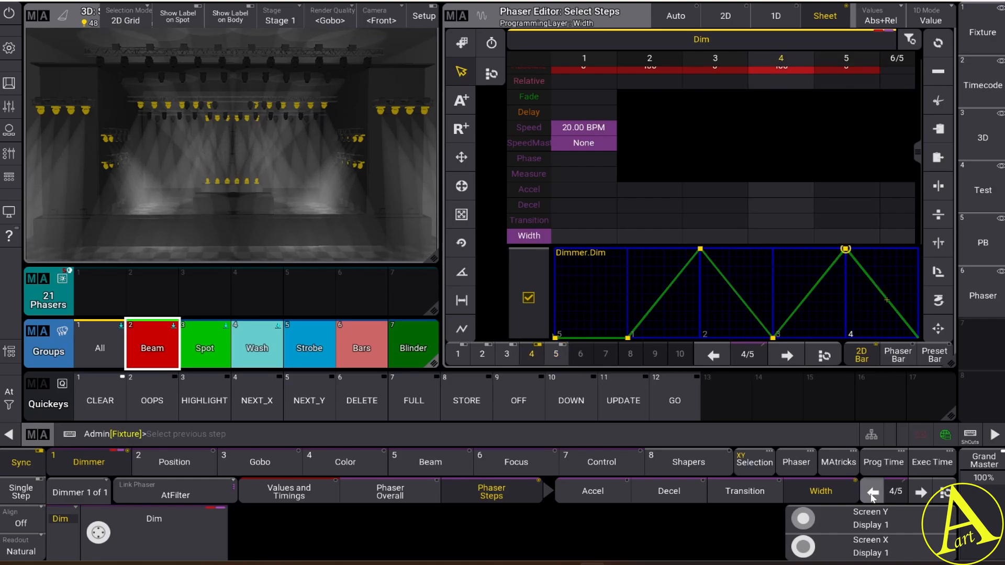
pyautogui.click(872, 492)
pyautogui.click(872, 492)
pyautogui.click(872, 492)
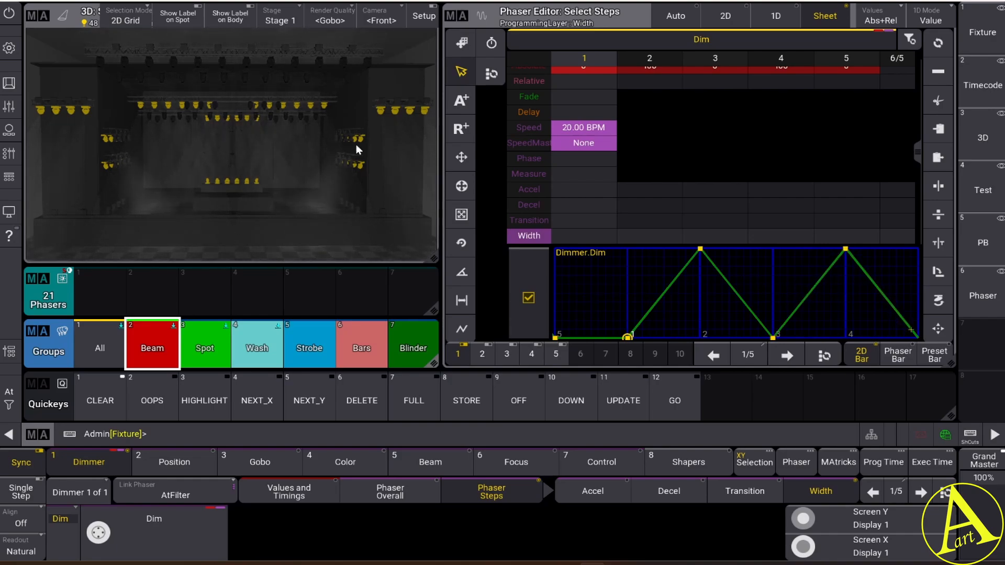
pyautogui.click(146, 547)
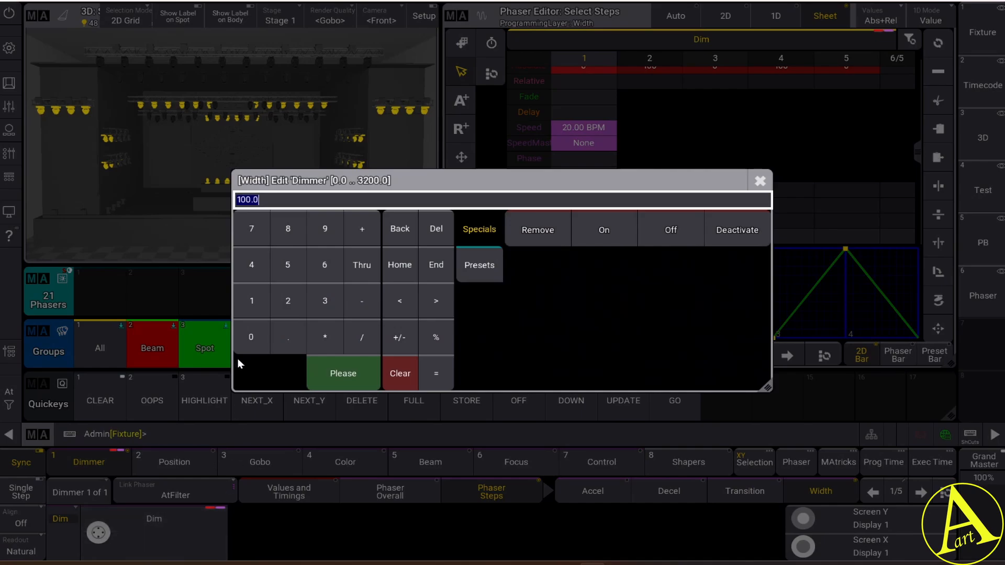
pyautogui.click(254, 337)
pyautogui.click(362, 265)
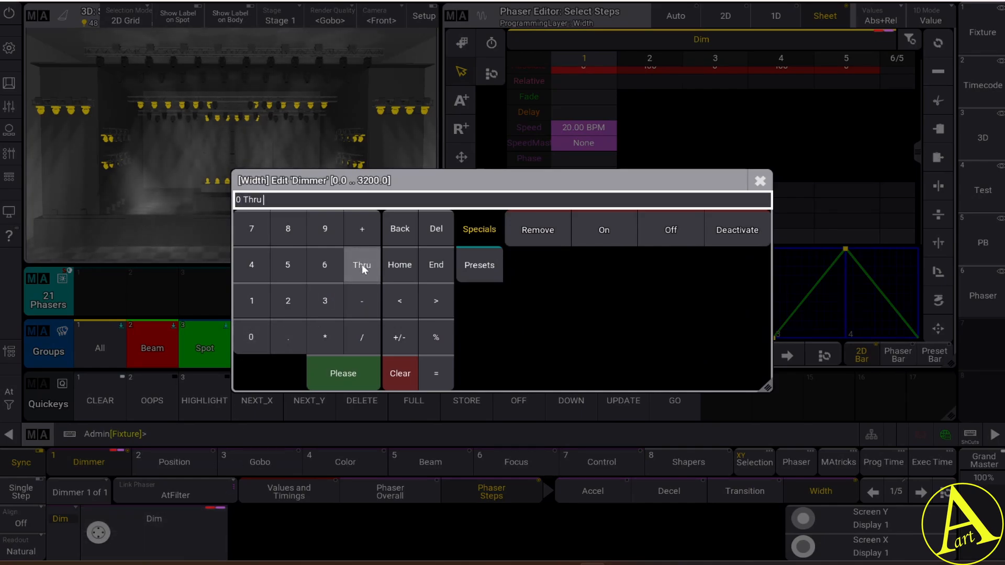
pyautogui.click(283, 264)
pyautogui.click(250, 337)
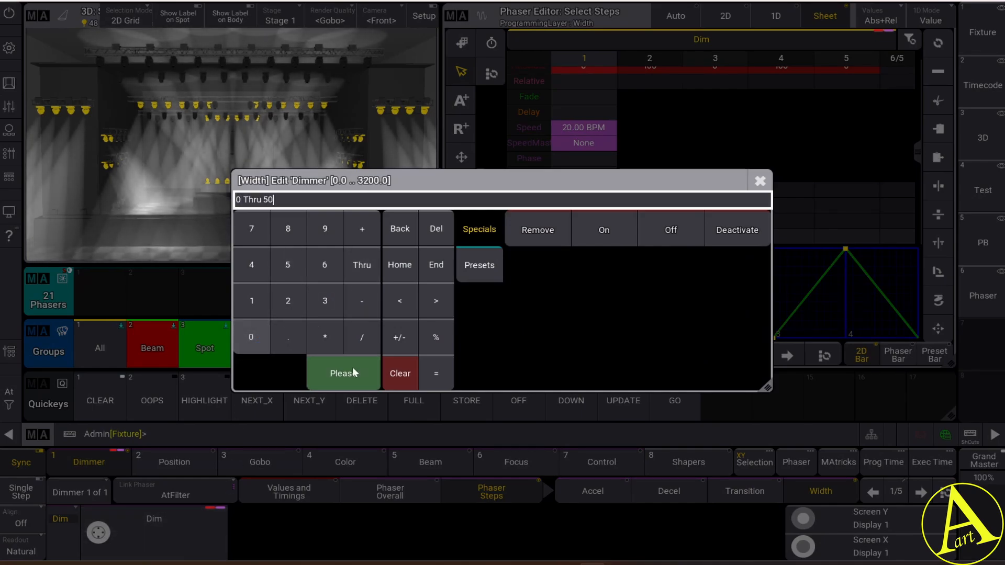
pyautogui.click(352, 375)
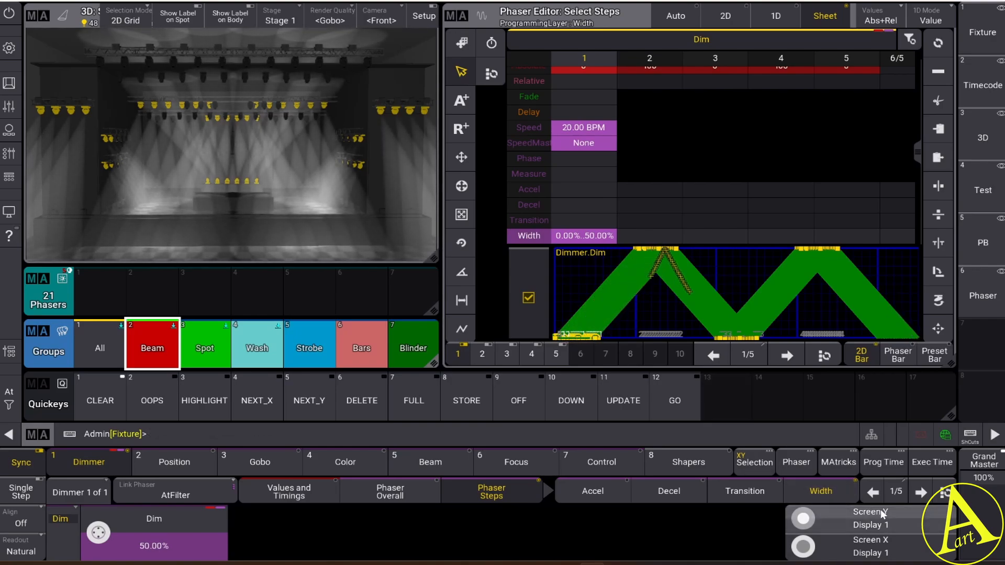
# Set the dimmer width of phaser step 2 to 10 percent
pyautogui.click(920, 491)
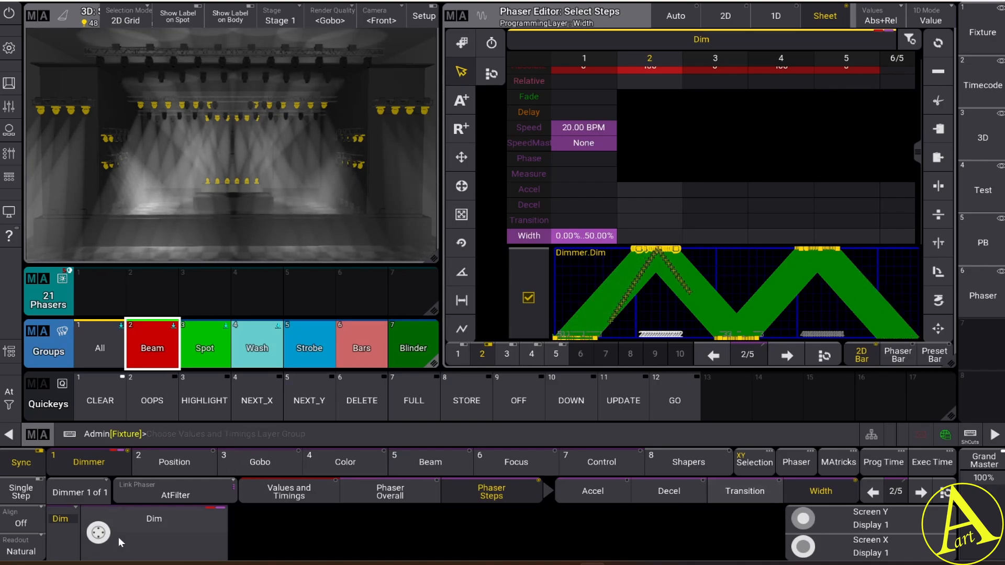
pyautogui.click(200, 523)
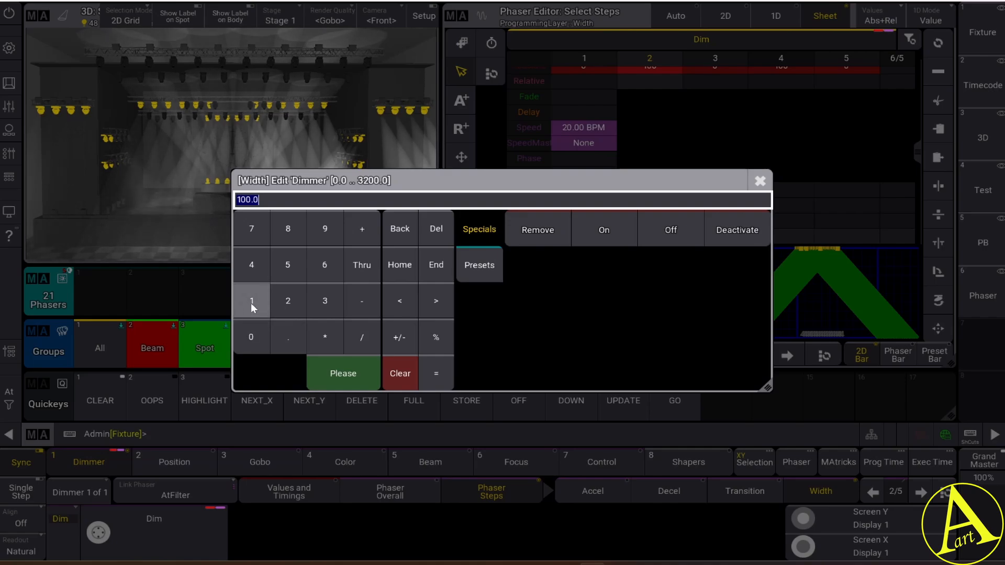
pyautogui.click(252, 302)
pyautogui.click(251, 337)
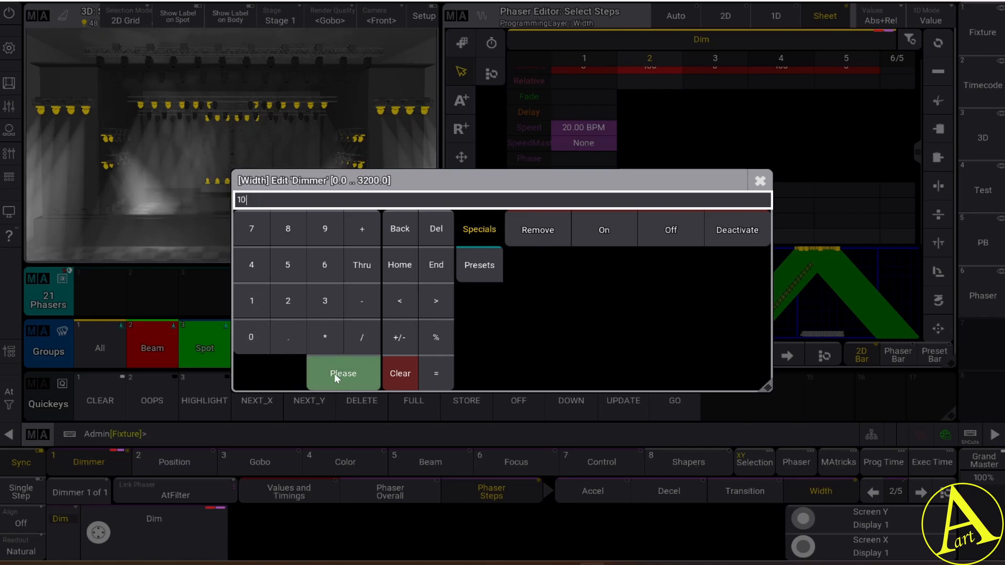
pyautogui.click(334, 373)
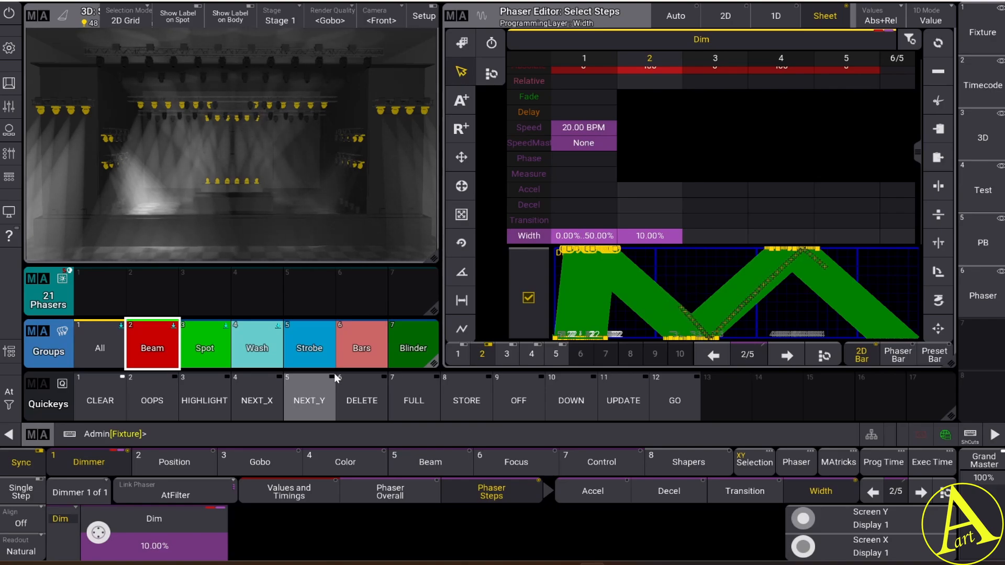
# Set the dimmer width of phaser step 3 to the range 100 Thru 0
pyautogui.click(920, 492)
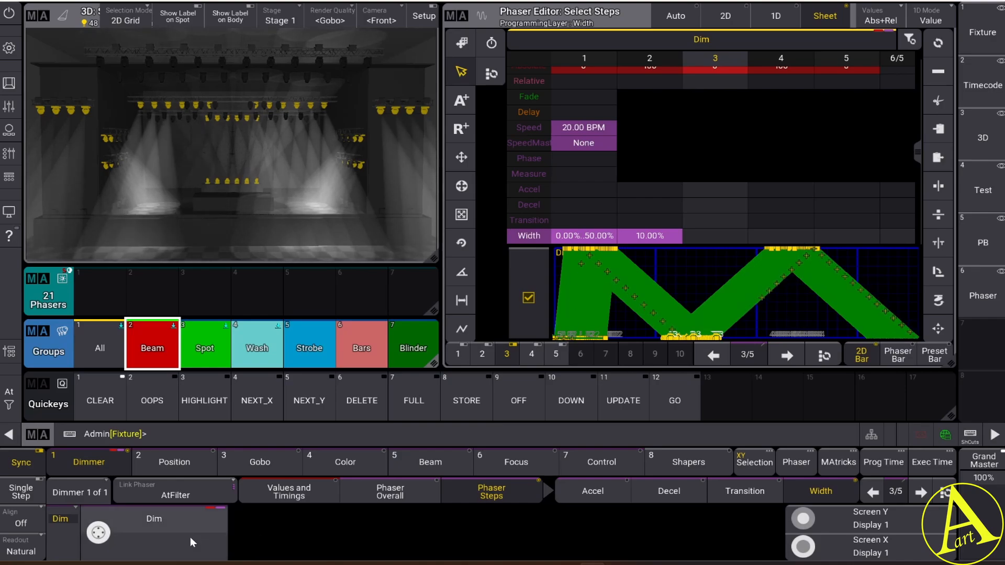
pyautogui.click(155, 550)
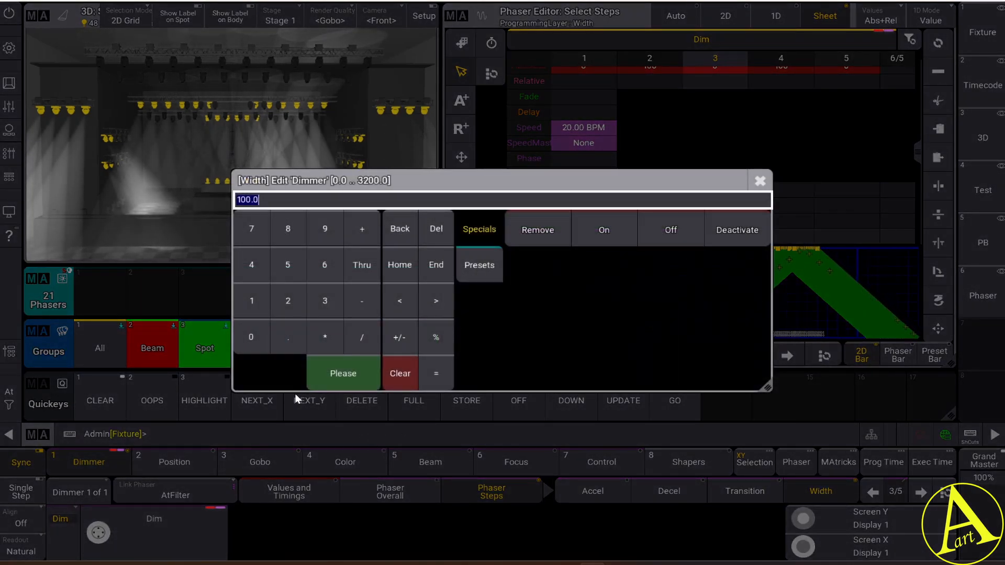
pyautogui.click(249, 338)
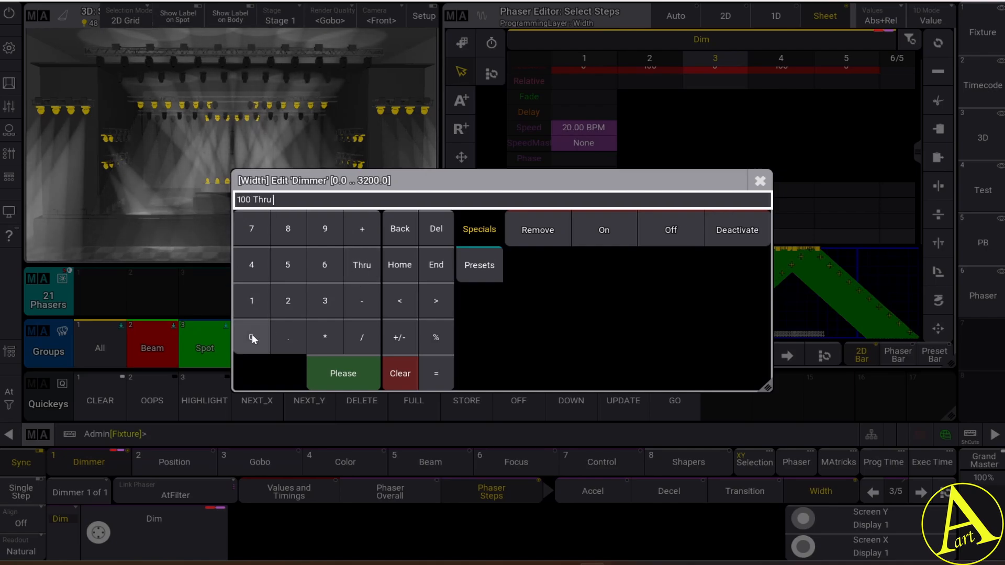
pyautogui.click(344, 373)
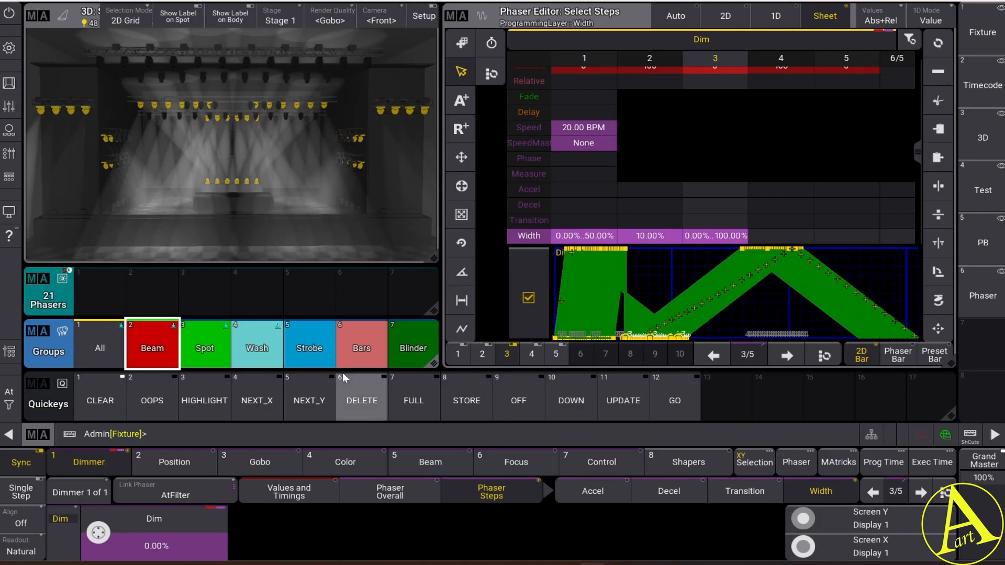
# Set the dimmer width of phaser step 4 to 10 percent
pyautogui.click(919, 491)
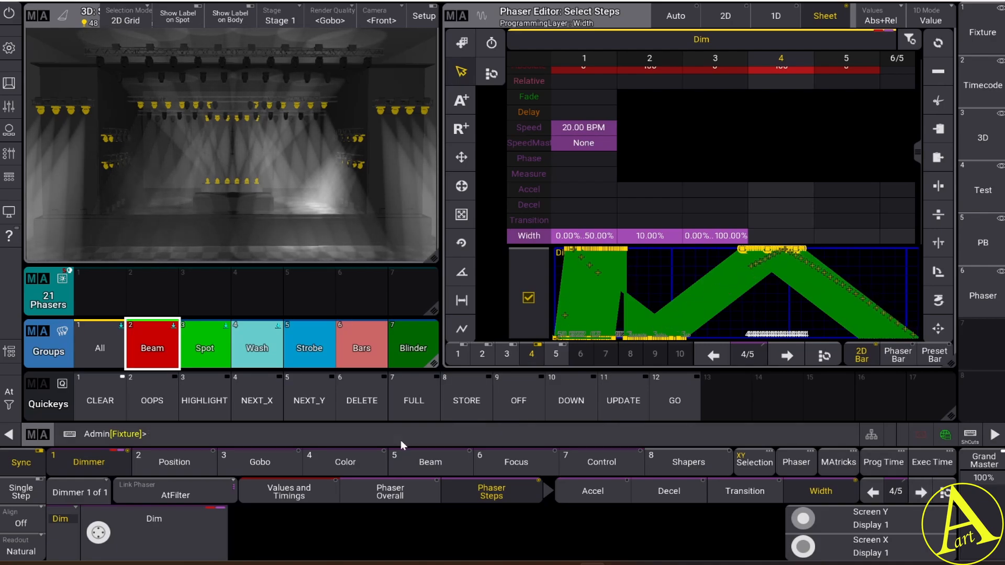
pyautogui.click(155, 547)
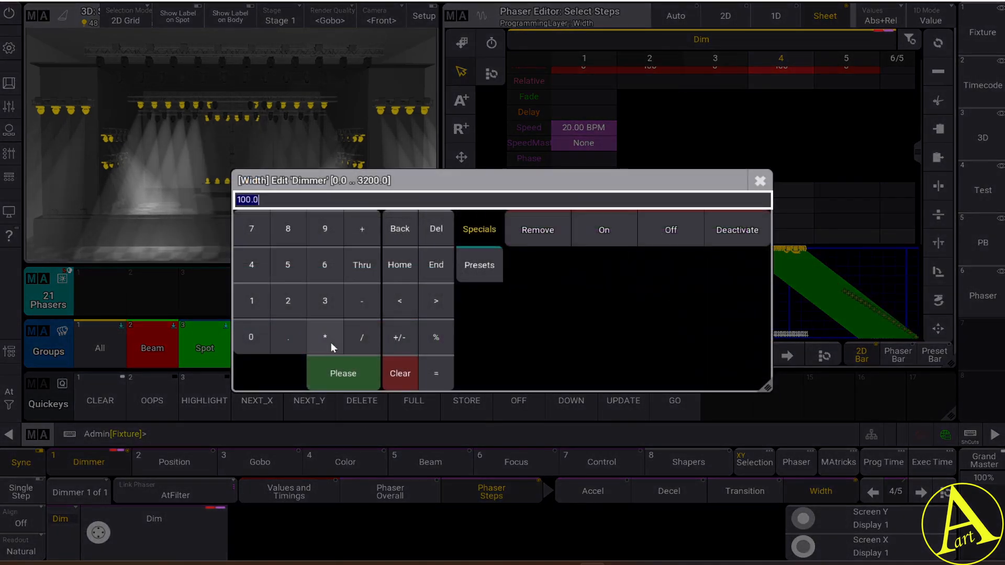
pyautogui.click(246, 306)
pyautogui.click(245, 332)
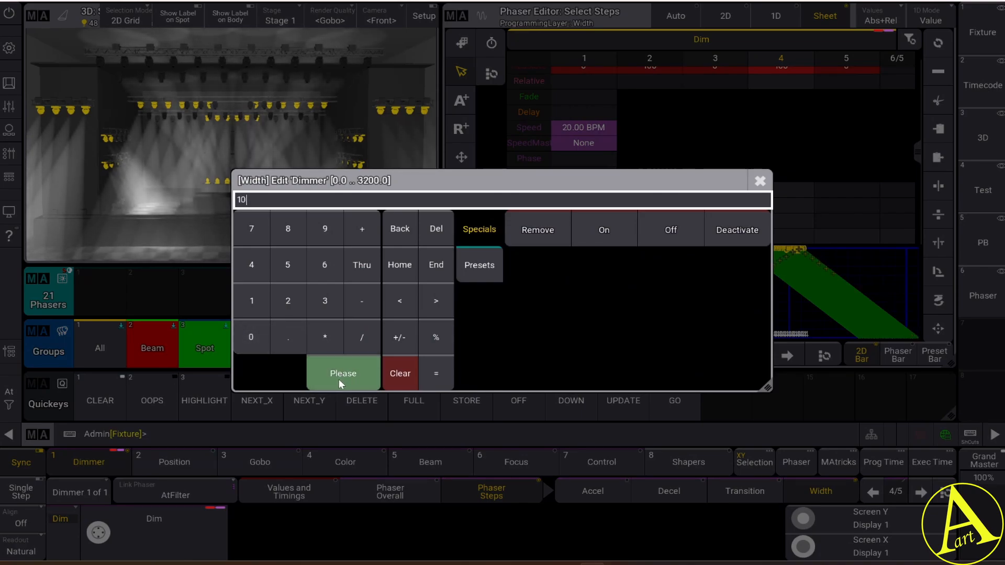
pyautogui.click(338, 379)
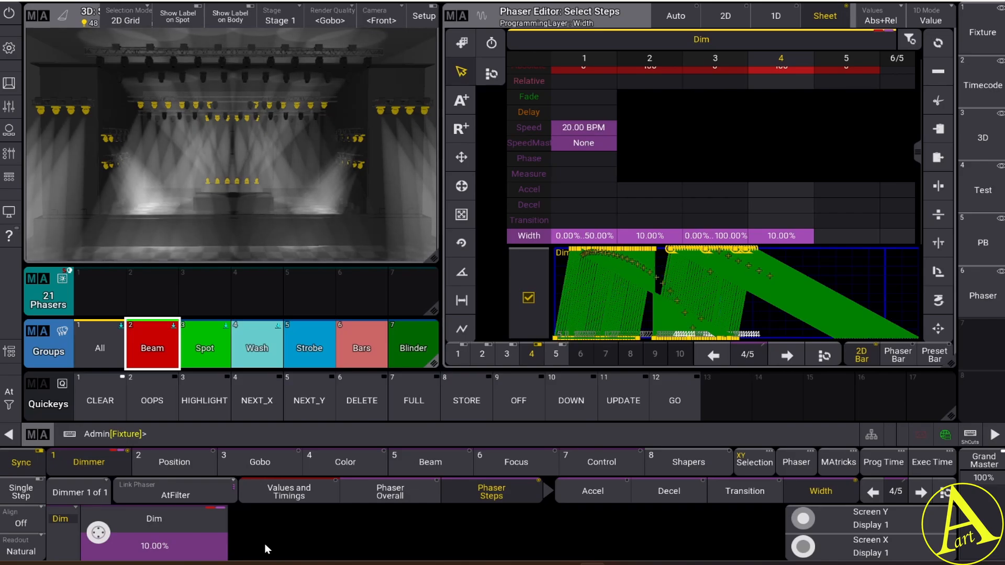
# Set the dimmer width of phaser step 5 to the range 0 Thru 50
pyautogui.click(921, 493)
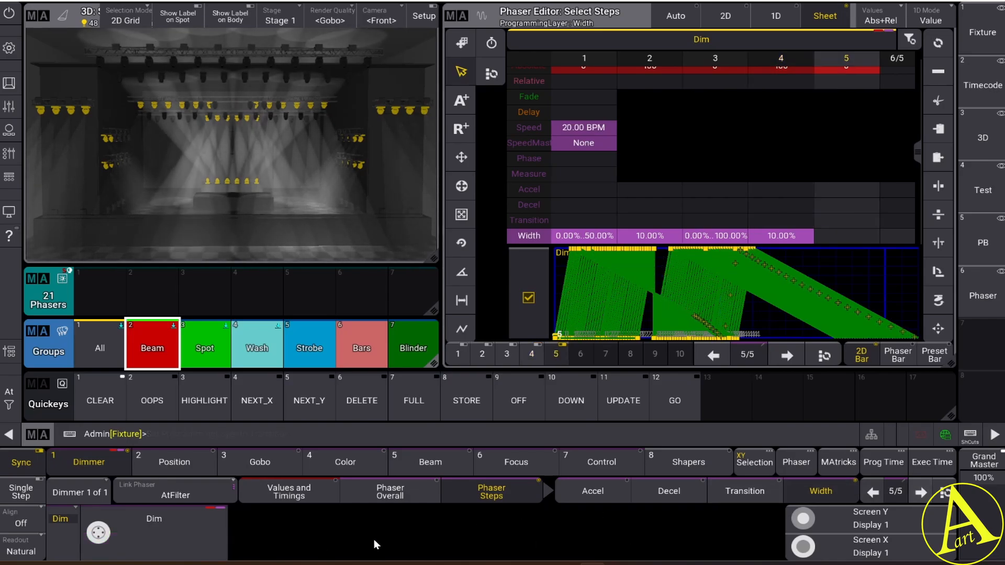
pyautogui.click(162, 548)
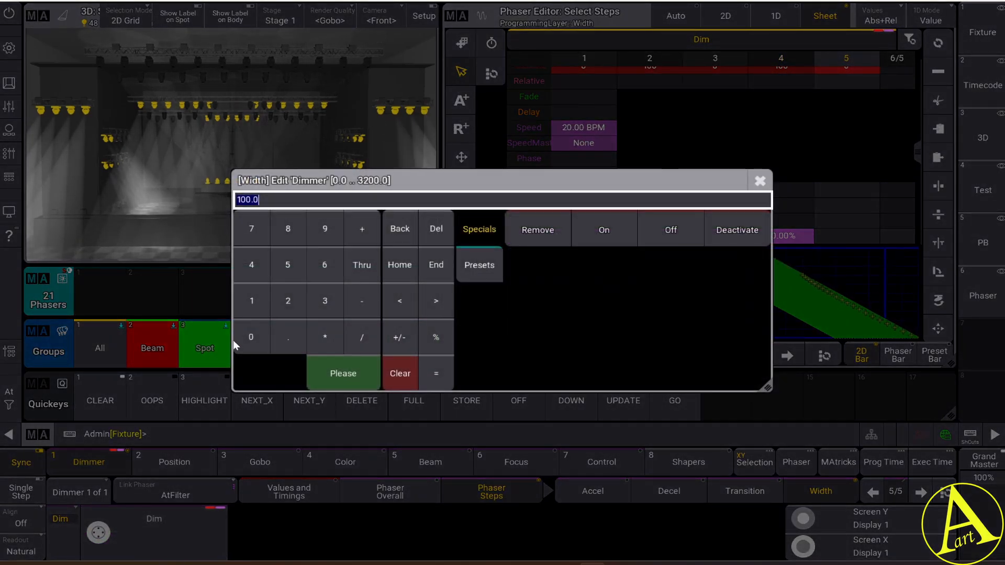
pyautogui.write('0')
pyautogui.click(369, 267)
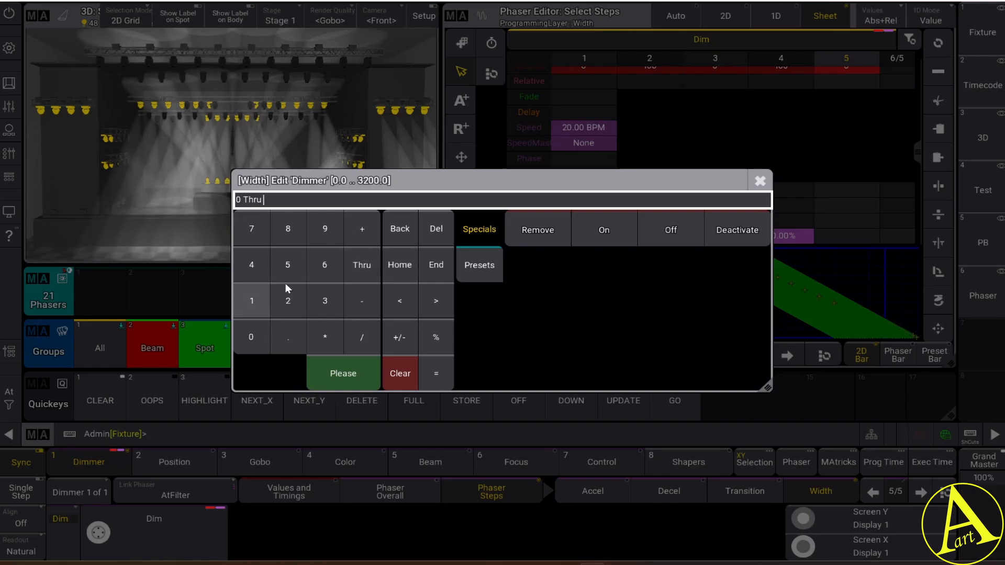
pyautogui.click(282, 277)
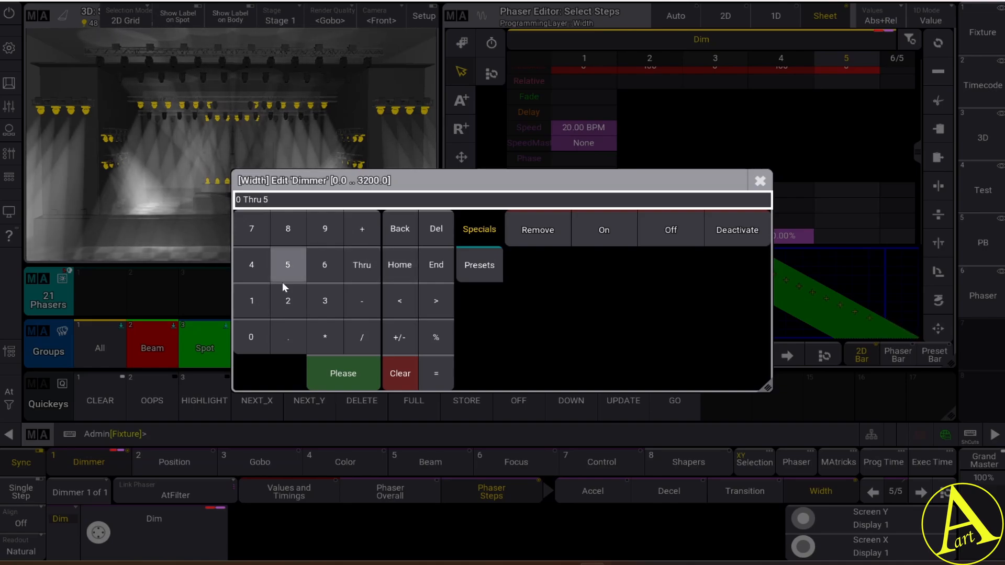
pyautogui.click(340, 372)
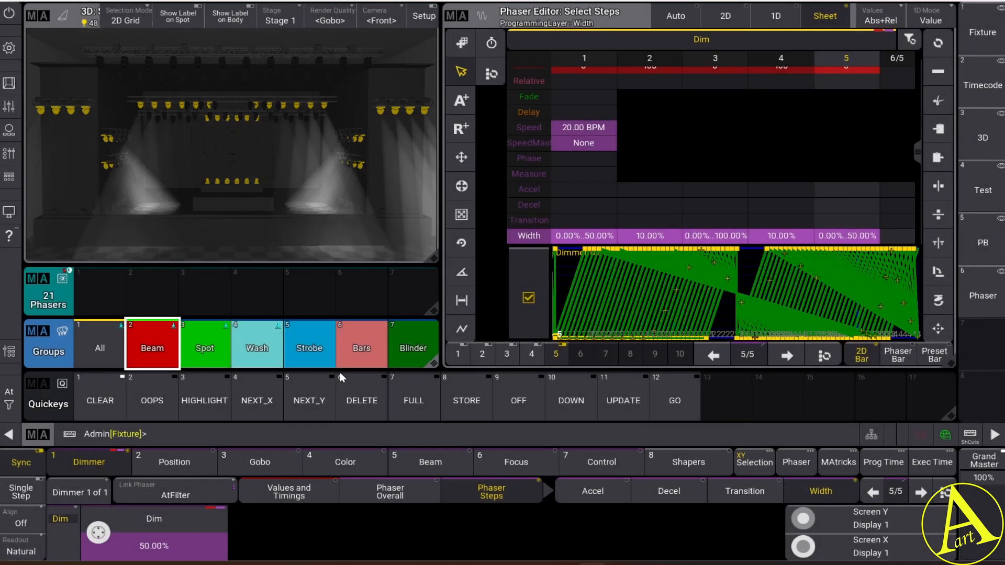